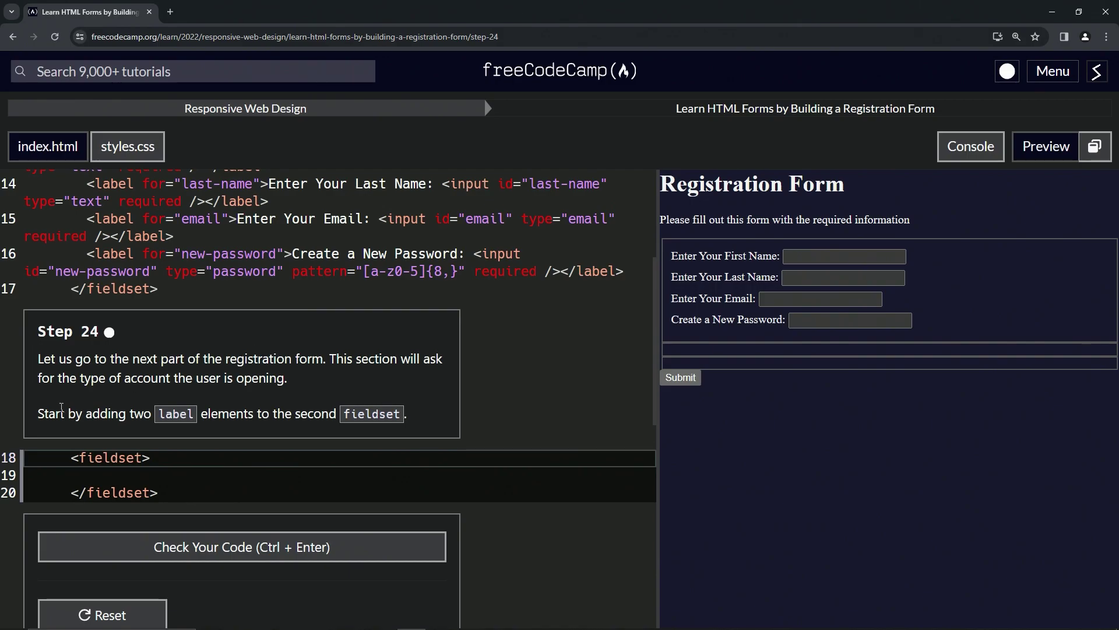
- Add two empty <label></label> lines inside the second fieldset
click(167, 461)
key(Down)
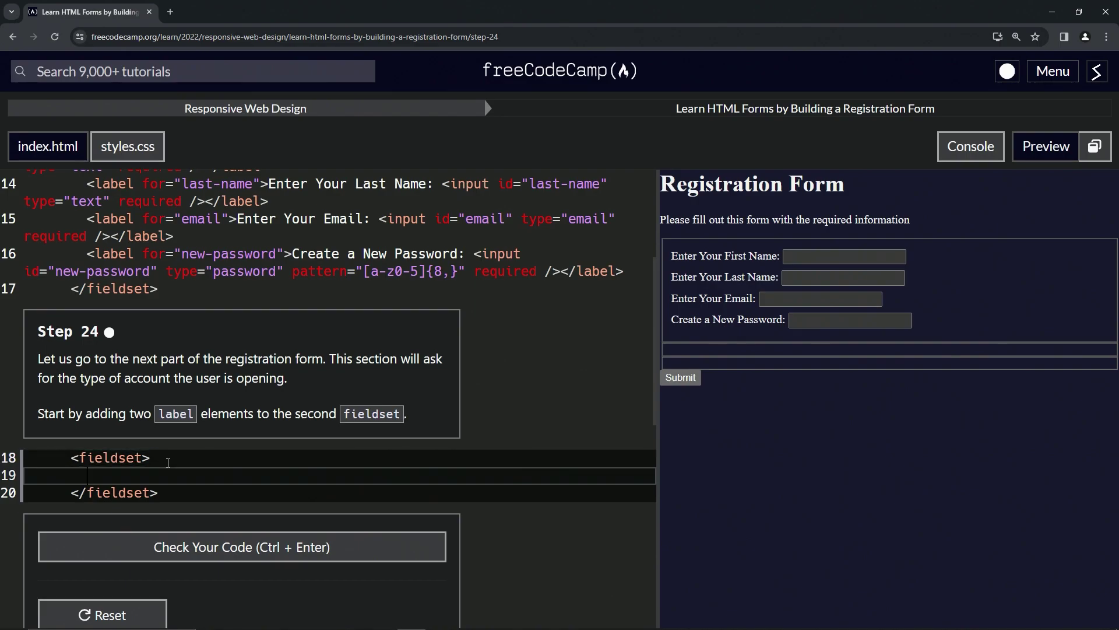
text(<lab)
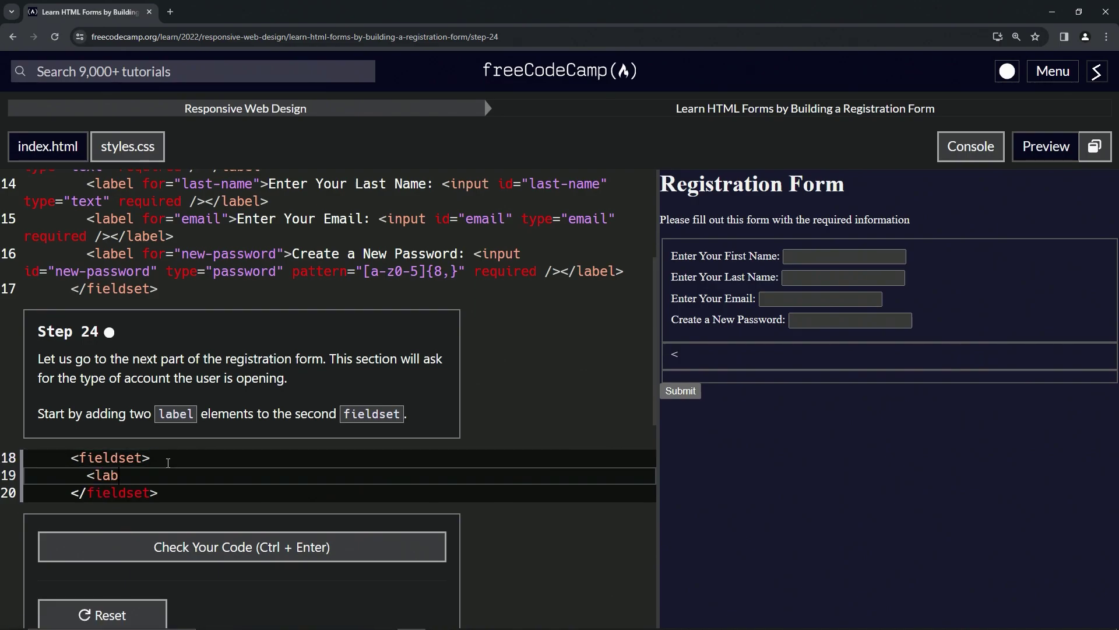
text(el></l)
text(abel>)
key(Left)
key(Left)
key(Left)
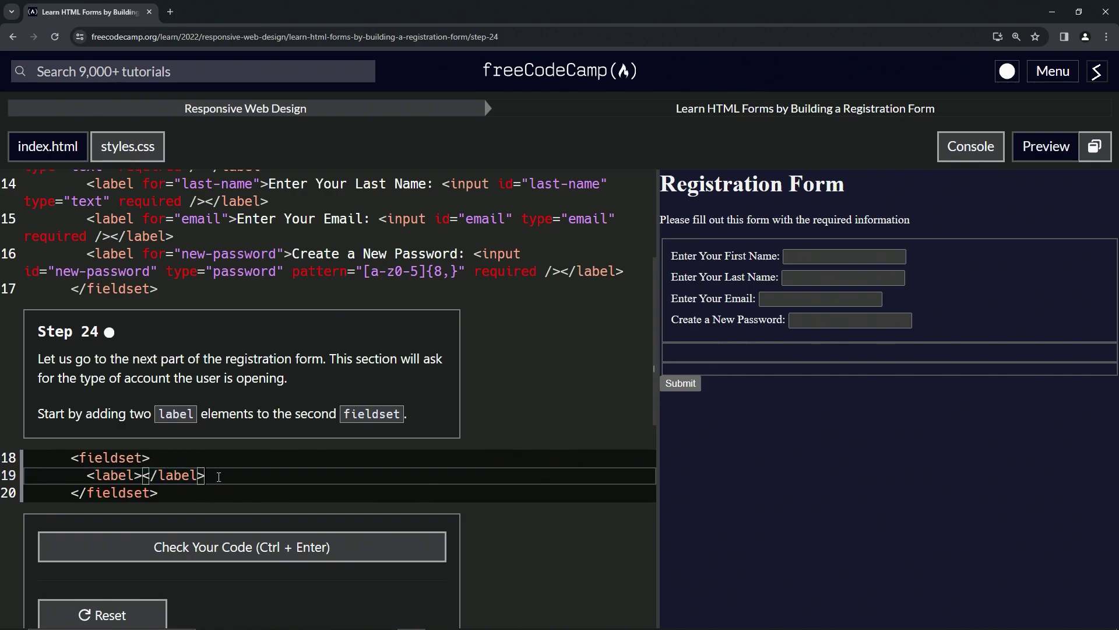
key(shift+alt+Down)
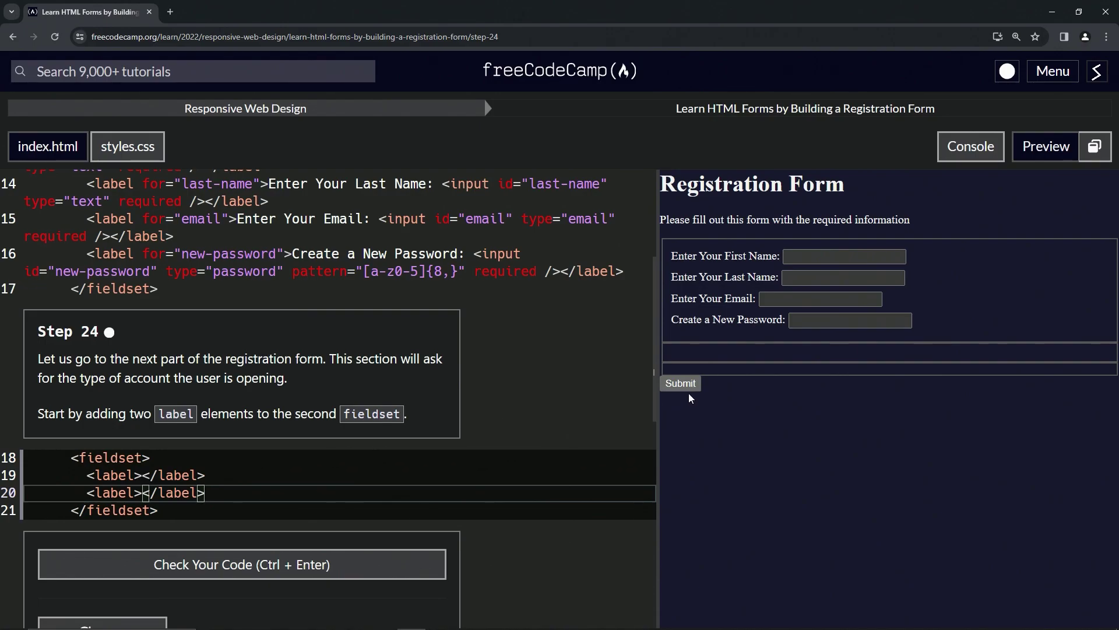
key(ctrl+z)
key(ctrl+z)
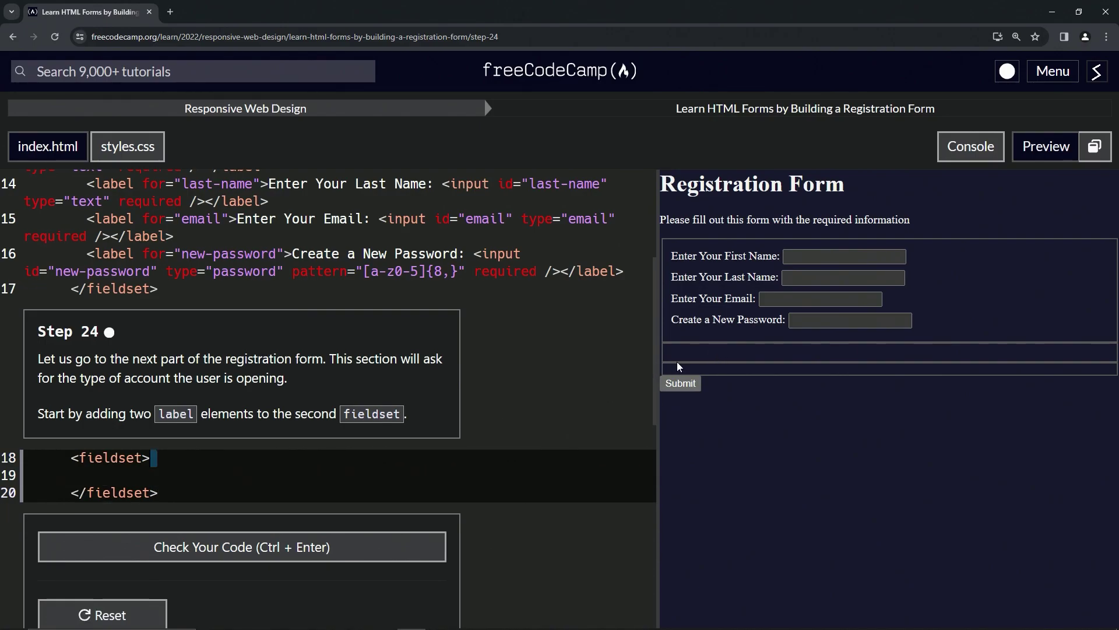
key(ctrl+y)
key(ctrl+y)
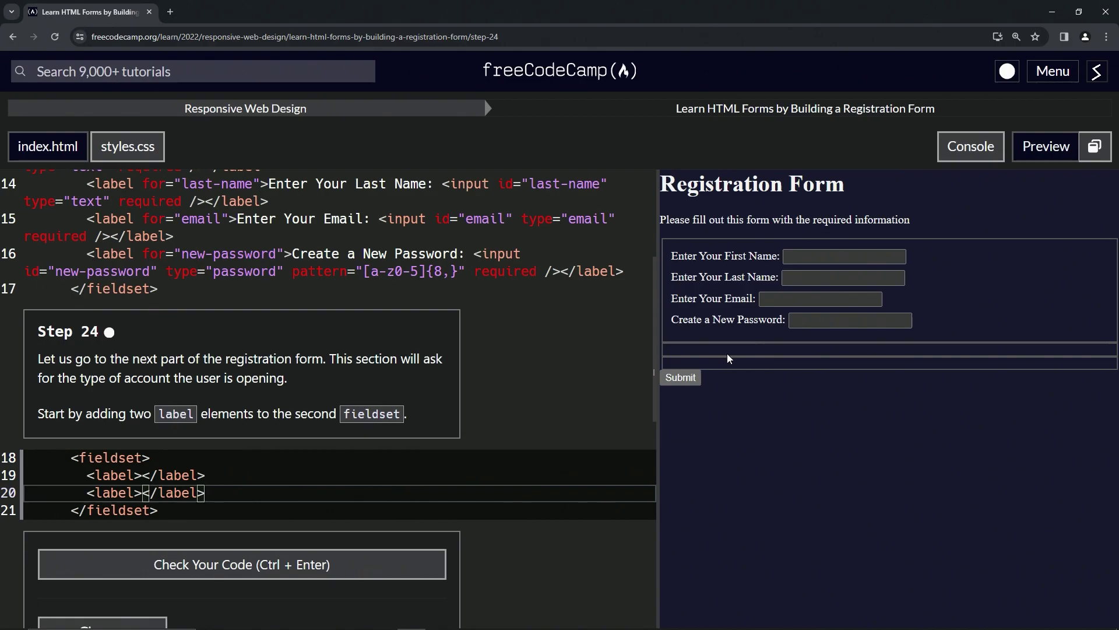
- Check and submit the Step 24 code to advance to Step 25
click(263, 564)
scroll(254, 561, down, 1)
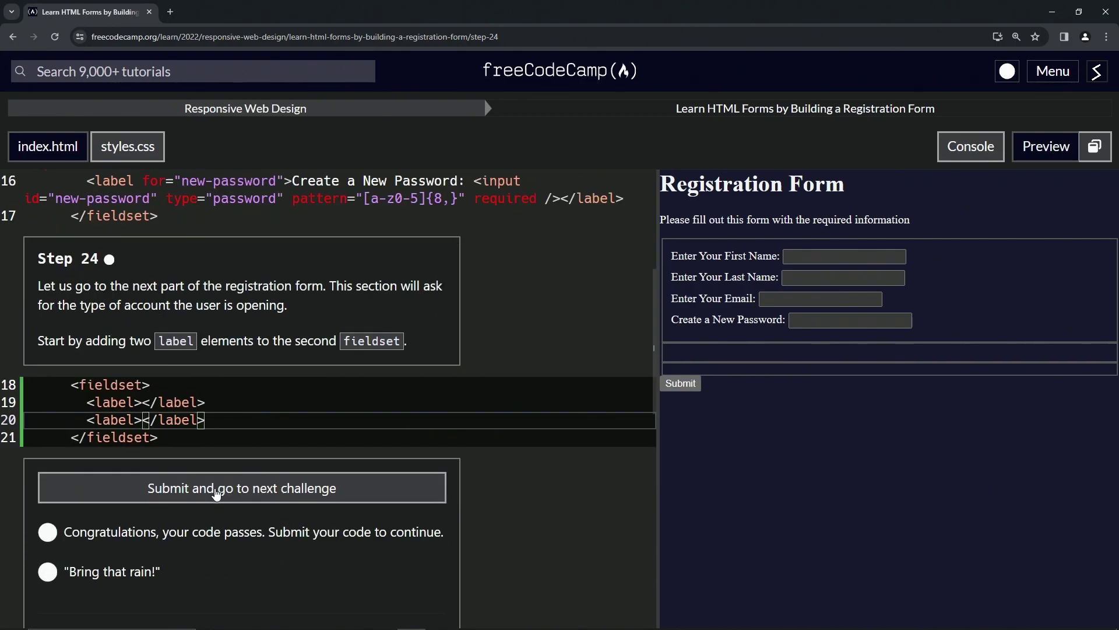
click(214, 491)
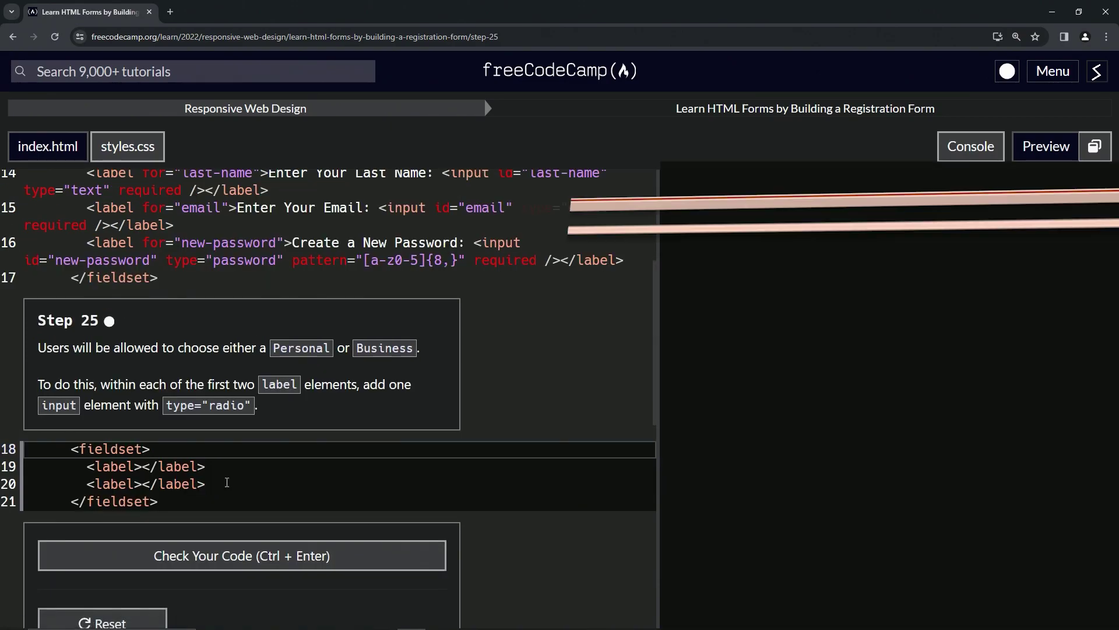